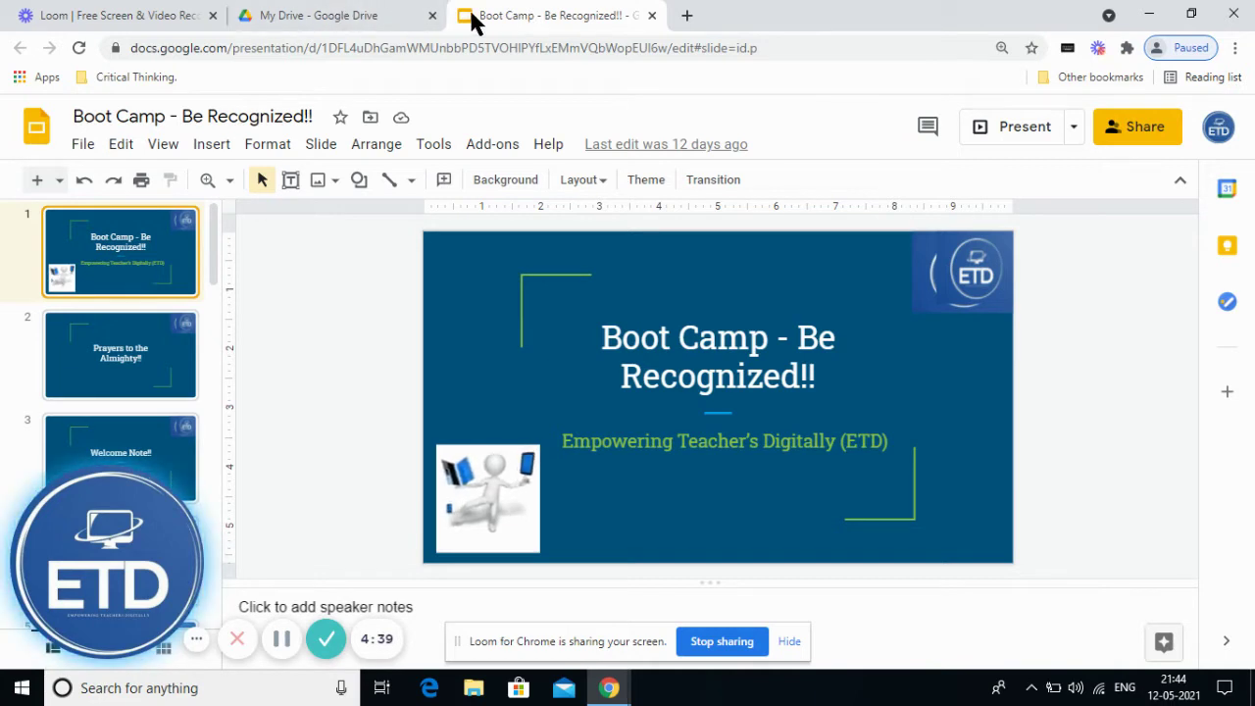
Open Google Groups (groups.google.com) in a new browser tab.
left_click(687, 16)
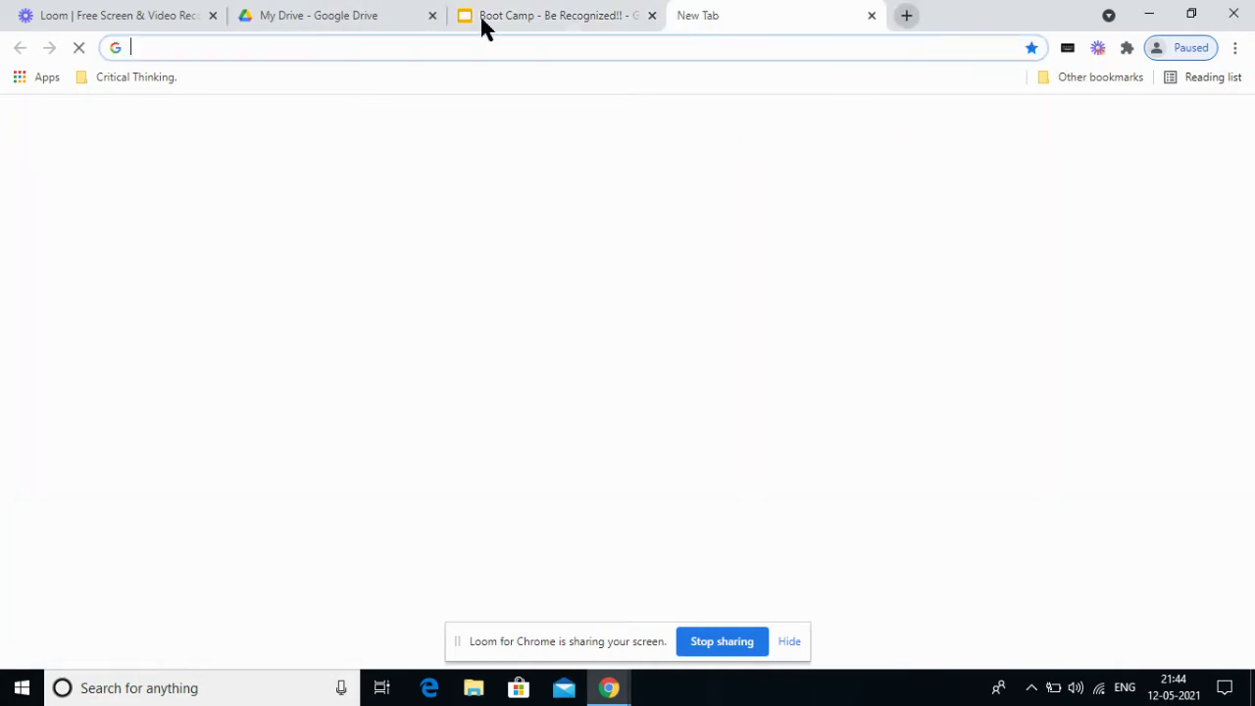
left_click(230, 51)
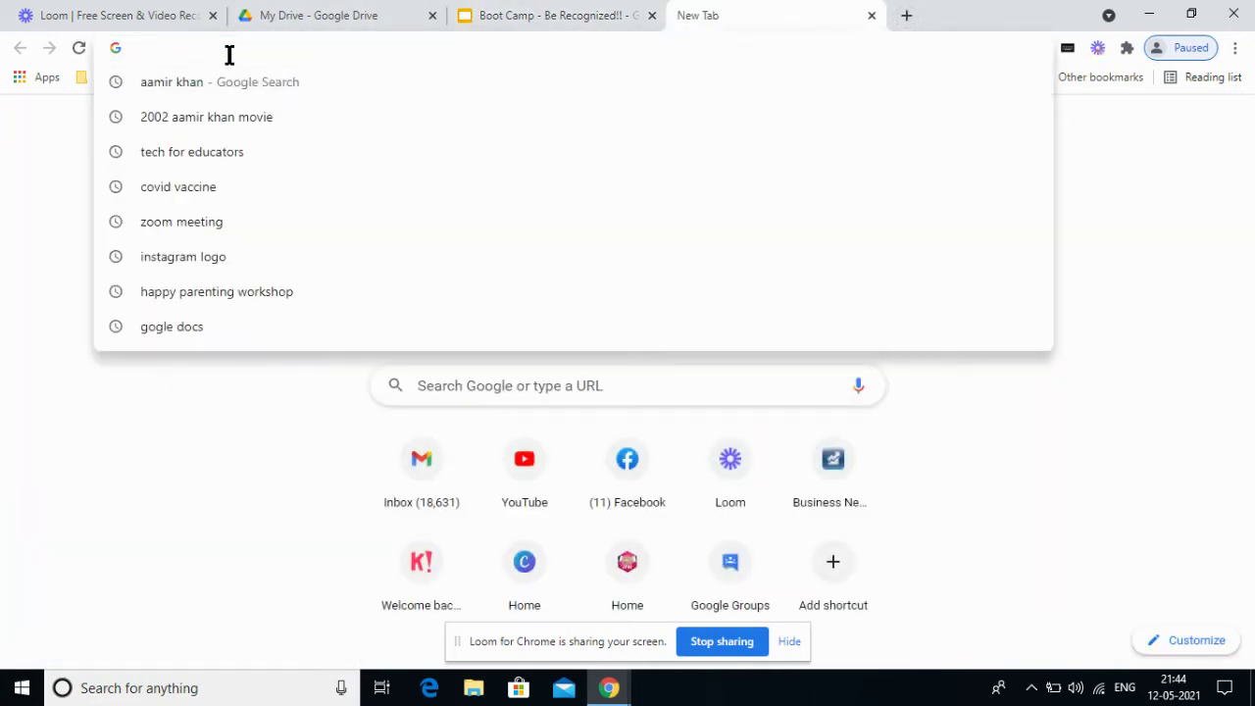
type("groups")
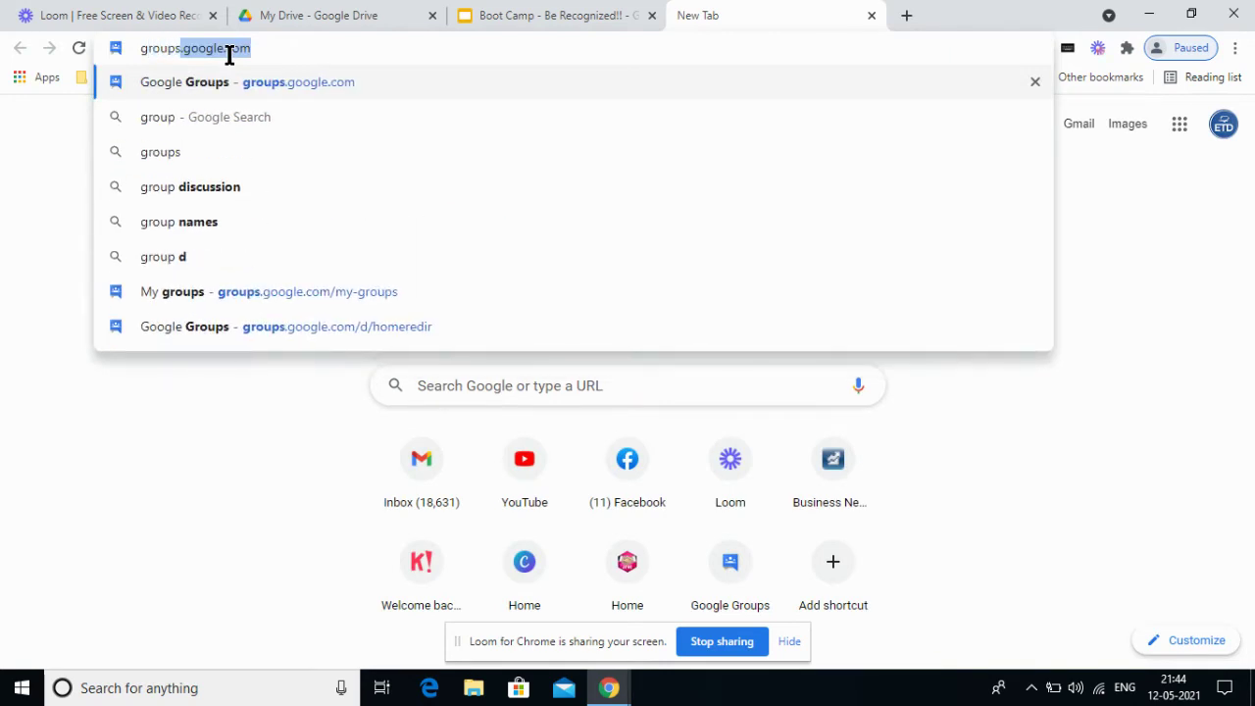
type(".google")
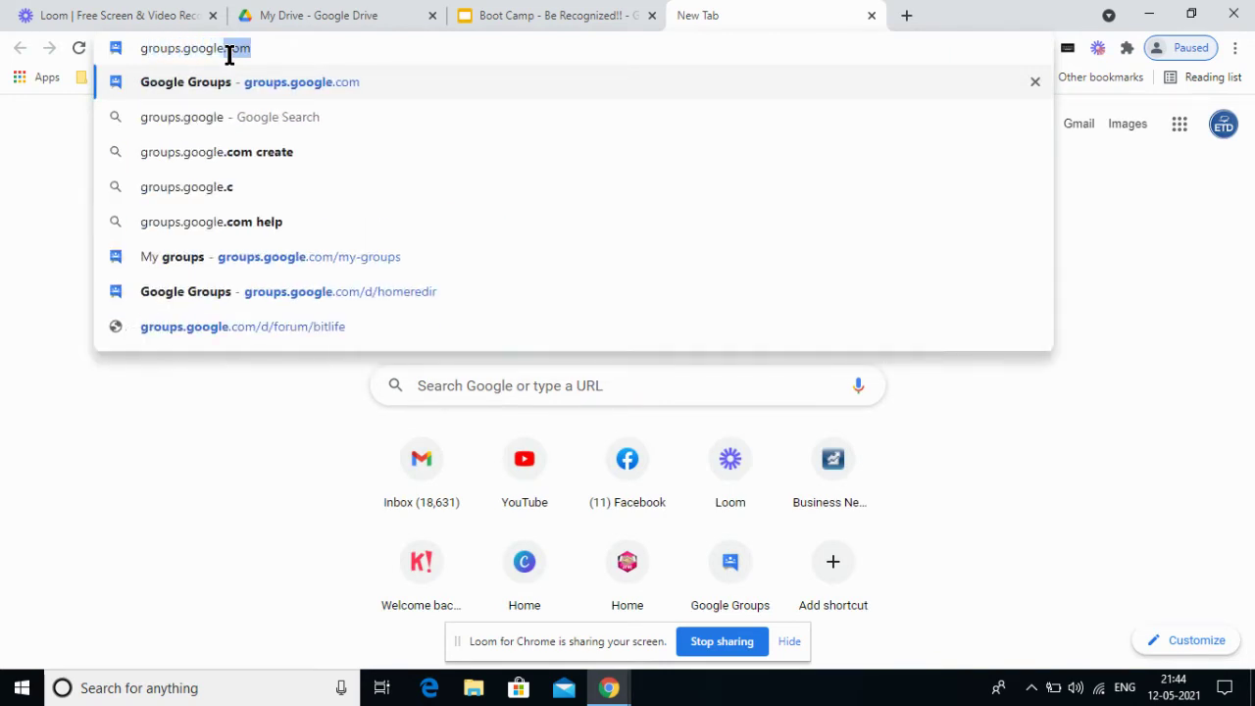
left_click(297, 82)
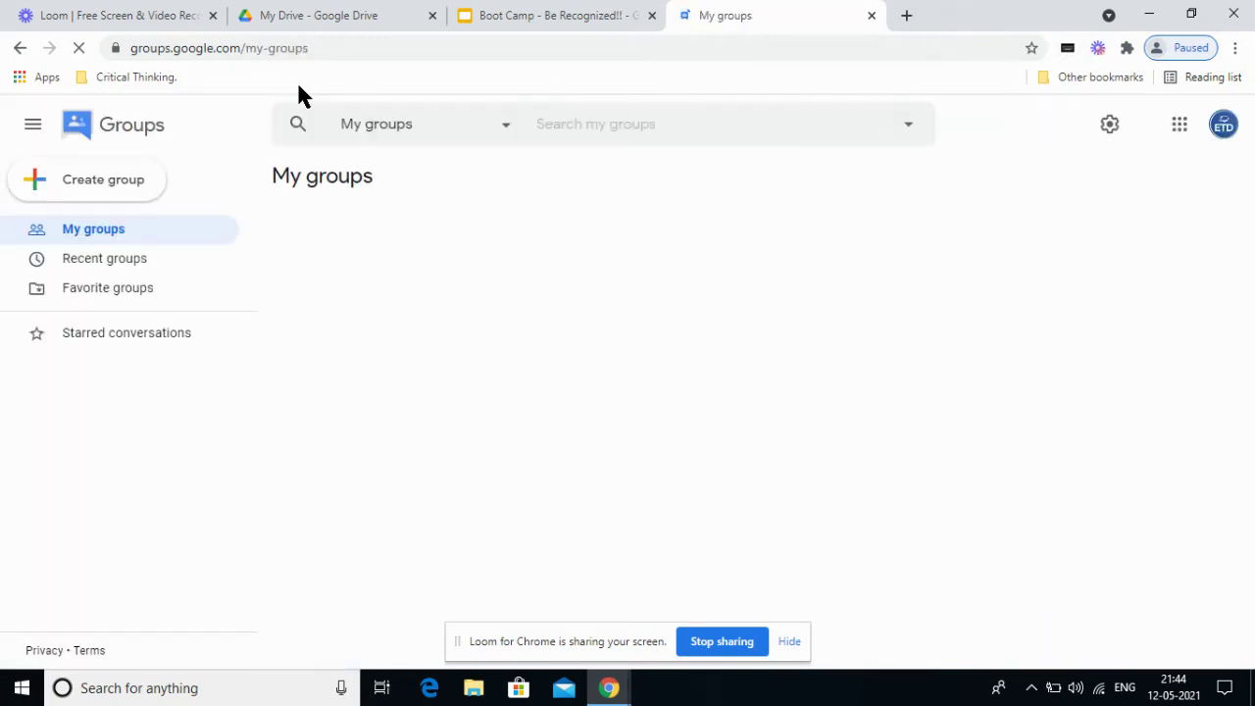
Start creating a new group and name it "ETD 1".
left_click(66, 187)
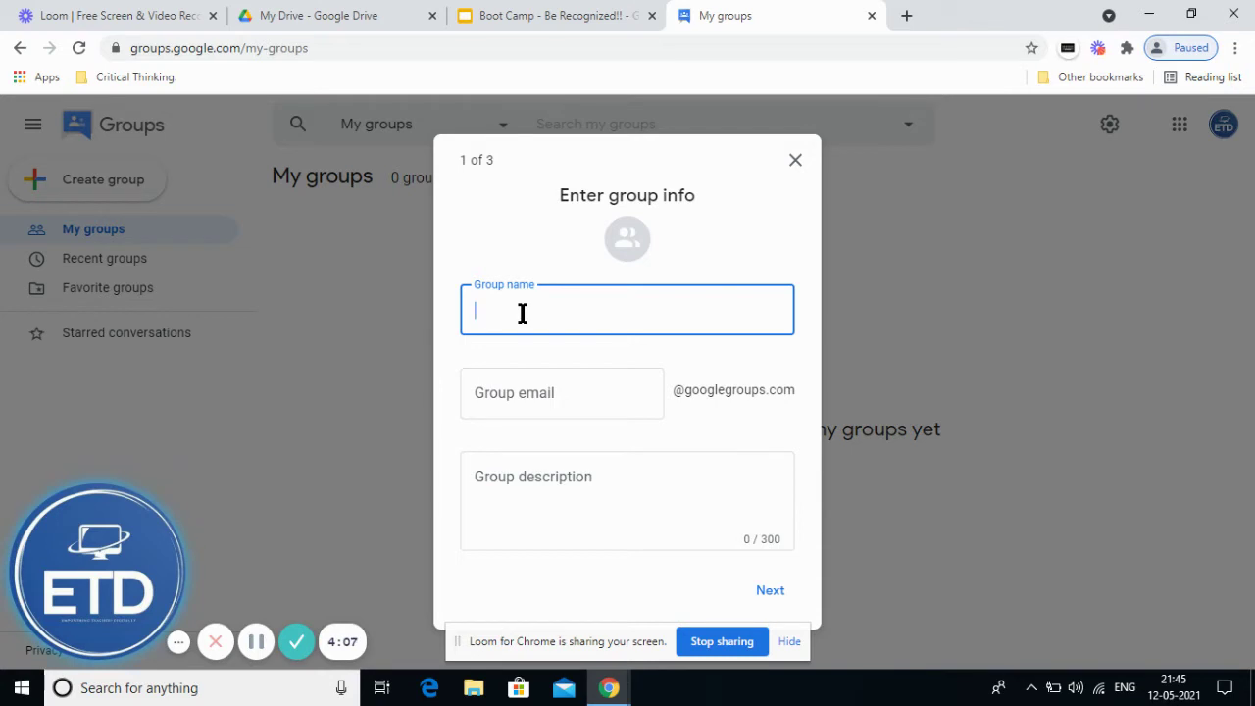
type("ET")
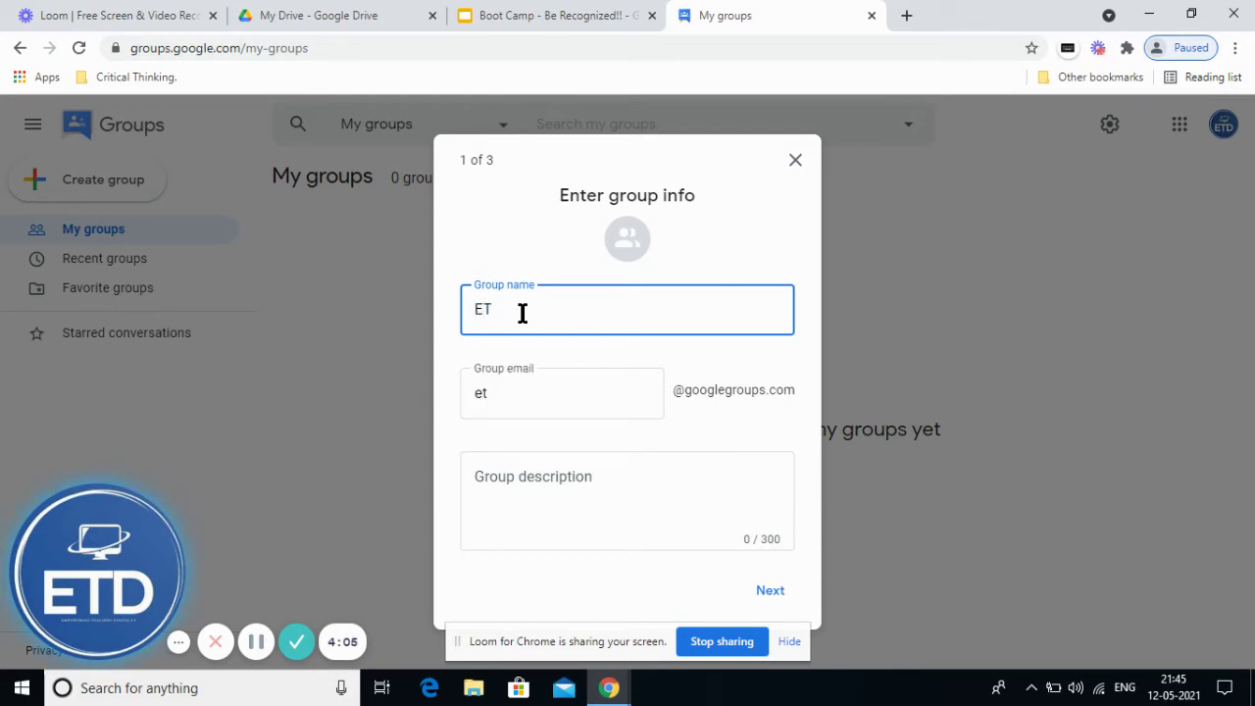
type("D 1")
Describe the group as "Empowering Teachers Digitally is an online platform for teachers to learn about various google tools and apply them effectively and with ease in classrooms".
left_click(559, 477)
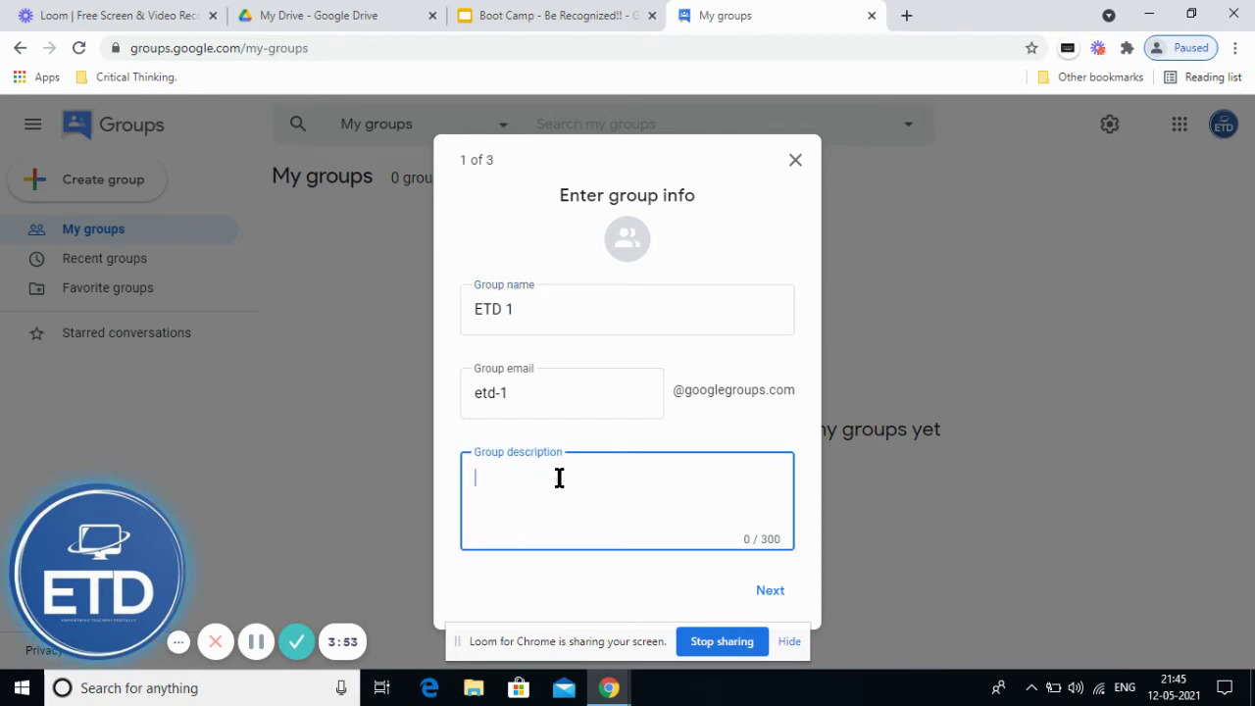
type("Empowering")
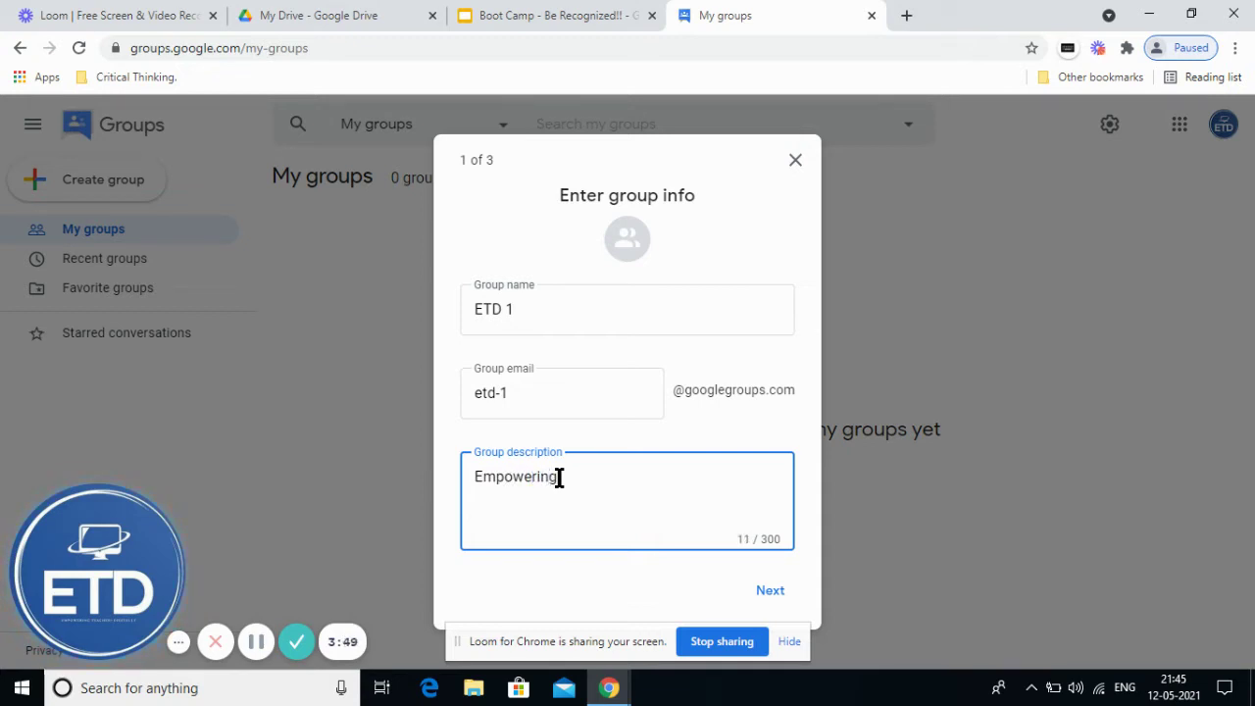
type(" Teachers Dig")
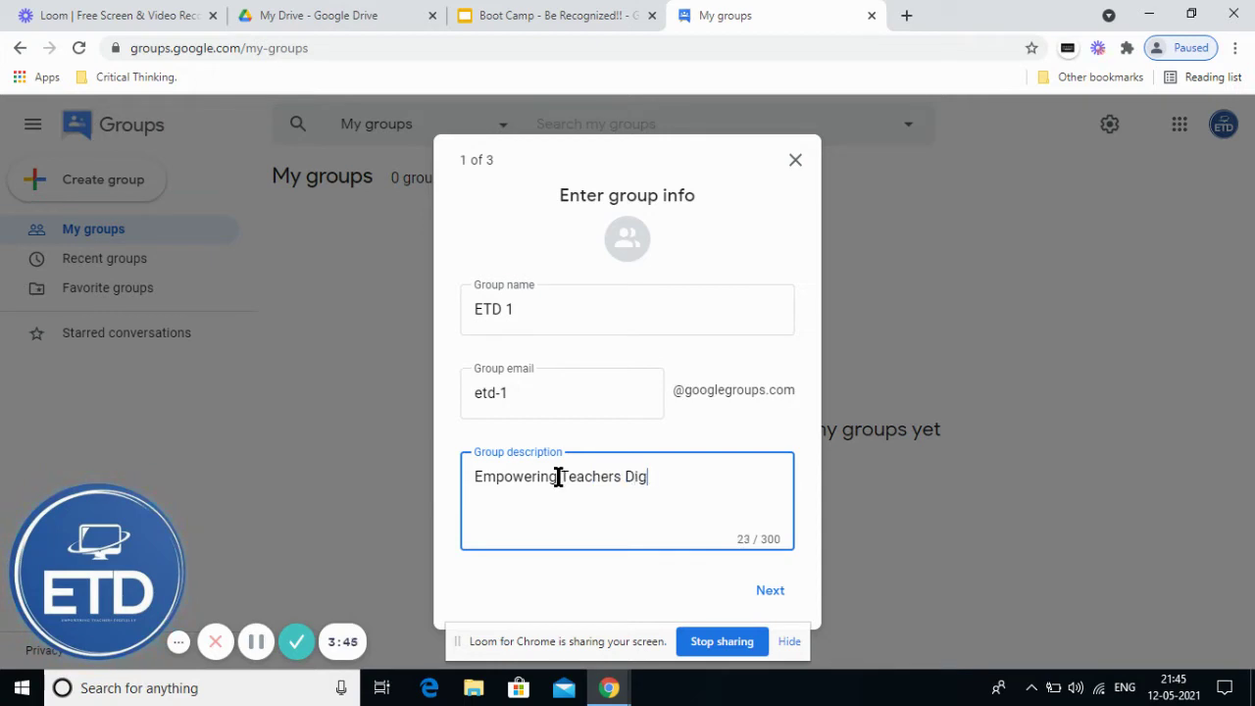
type("itally is an o")
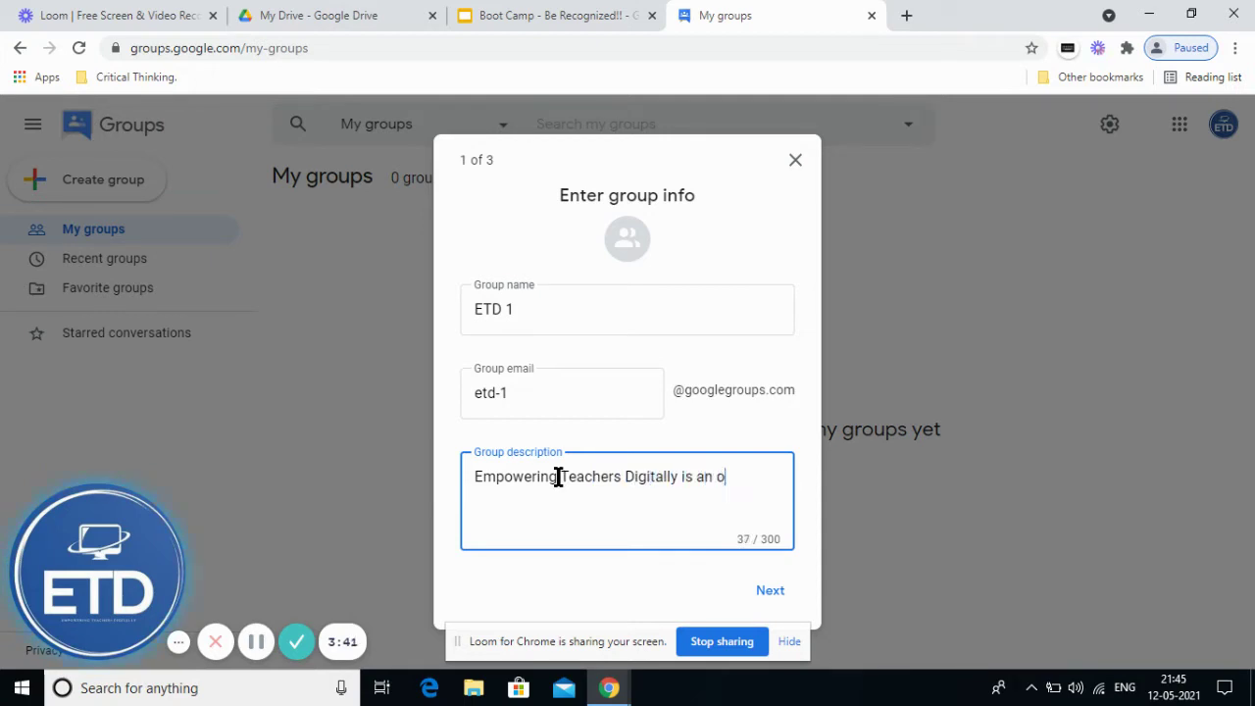
type("nline platdo")
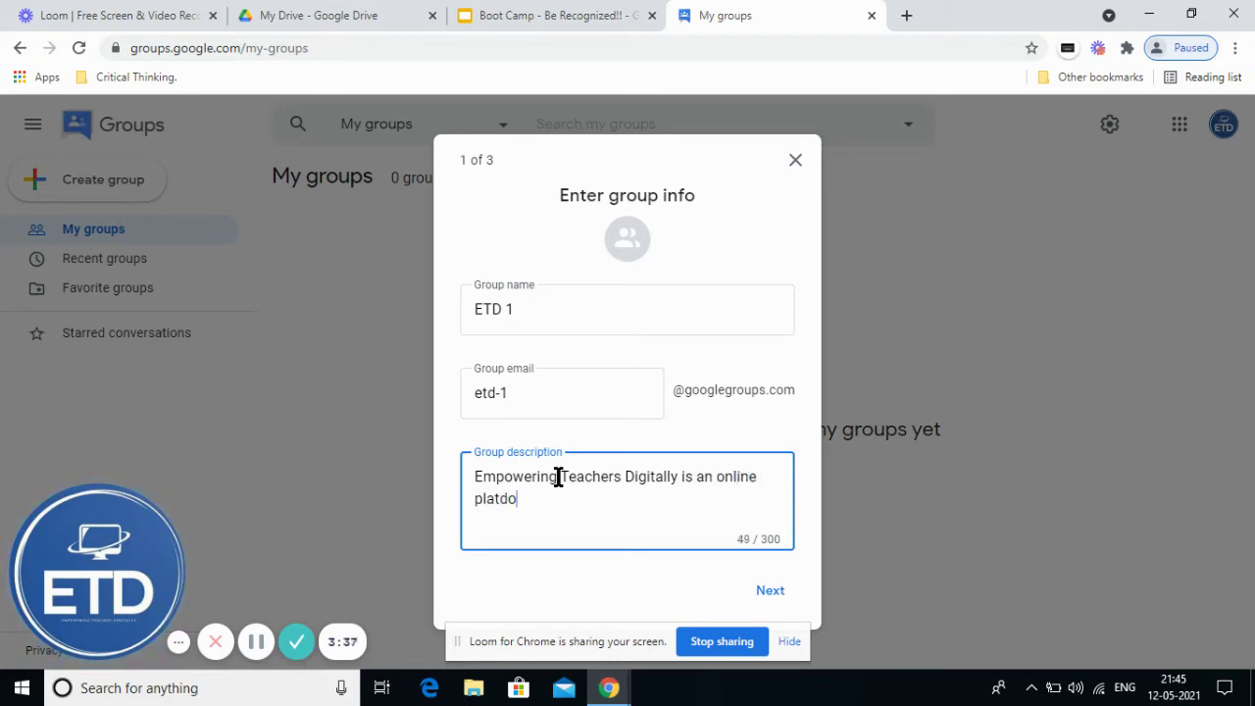
key("BackSpace")
key("BackSpace")
type("form for teachers ")
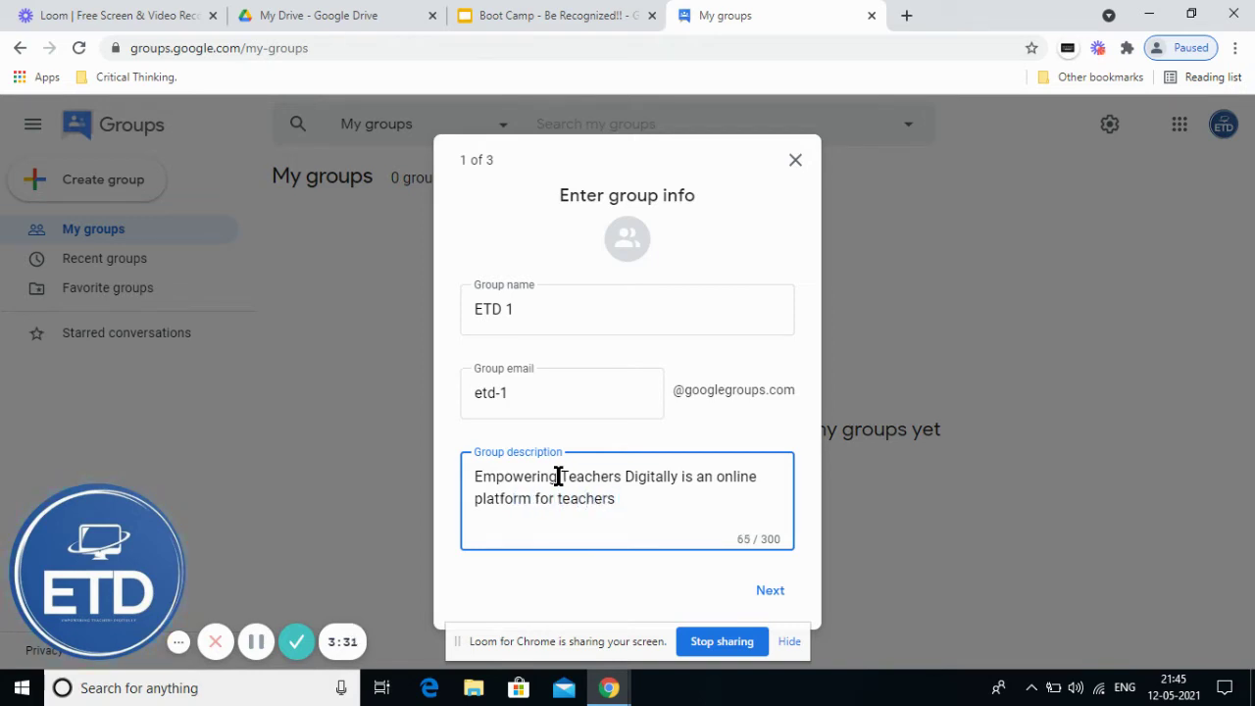
type("to learn about ")
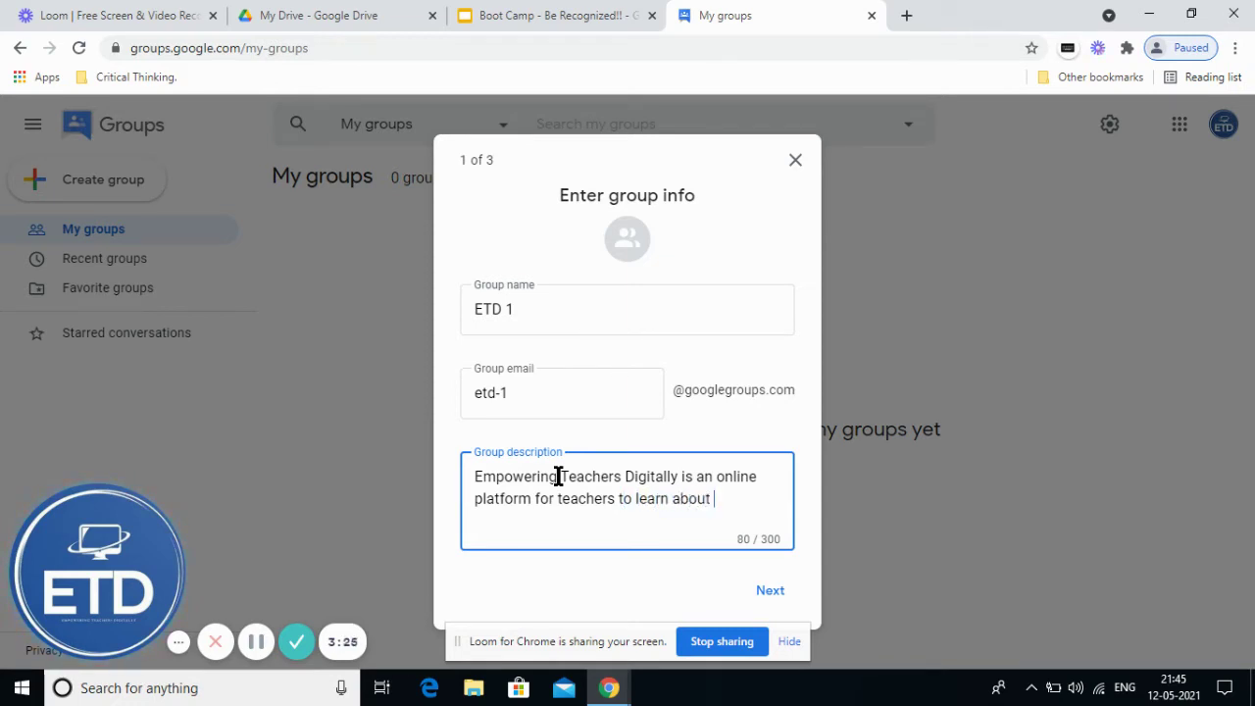
type("various google to")
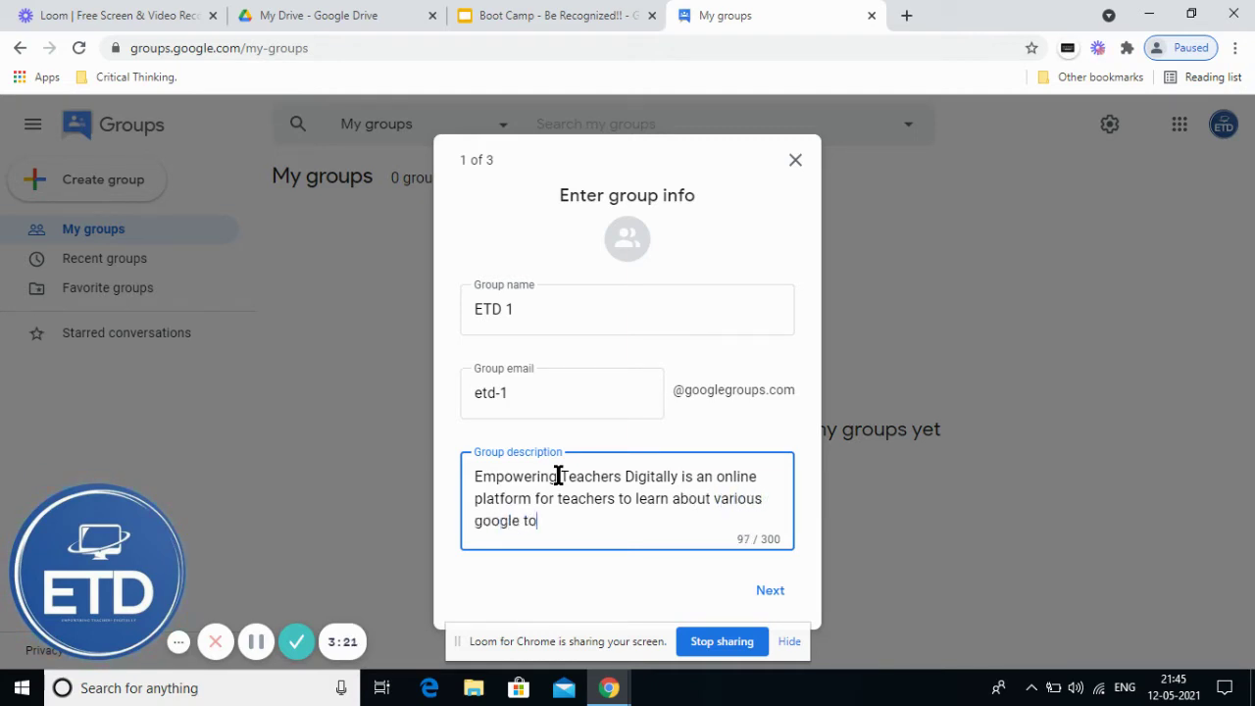
type("ols and apply th")
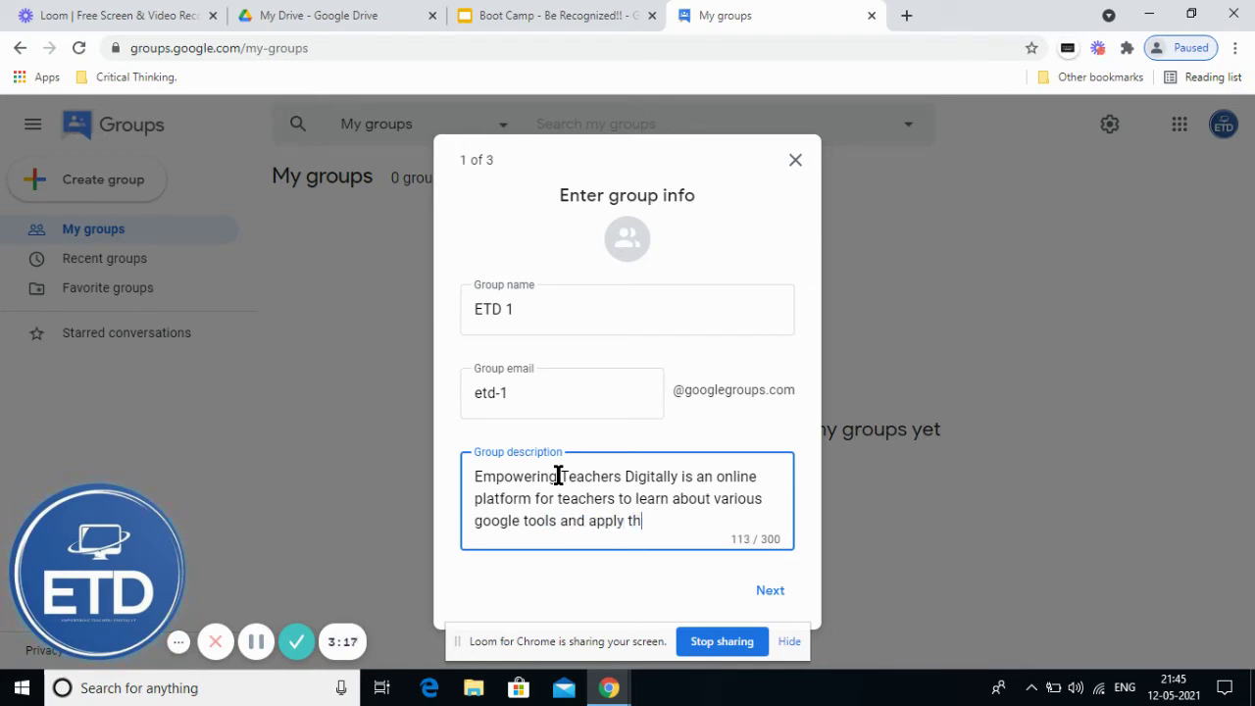
type("em effectively")
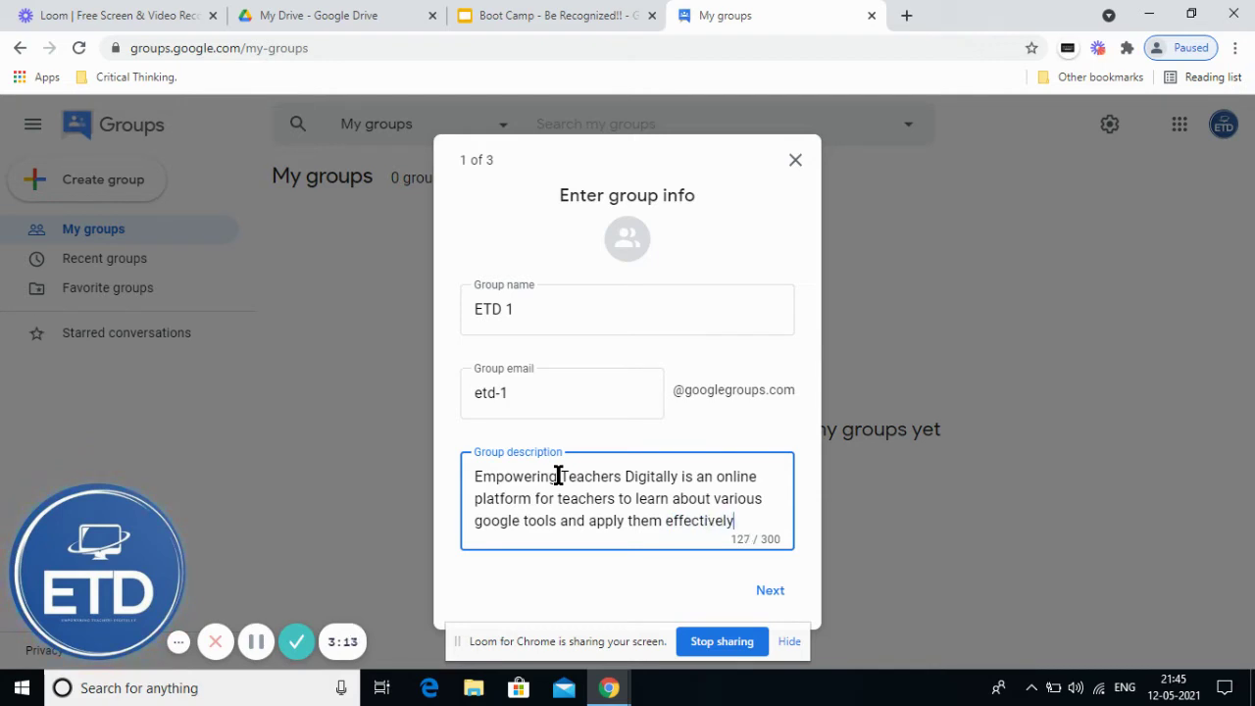
type(" and wi")
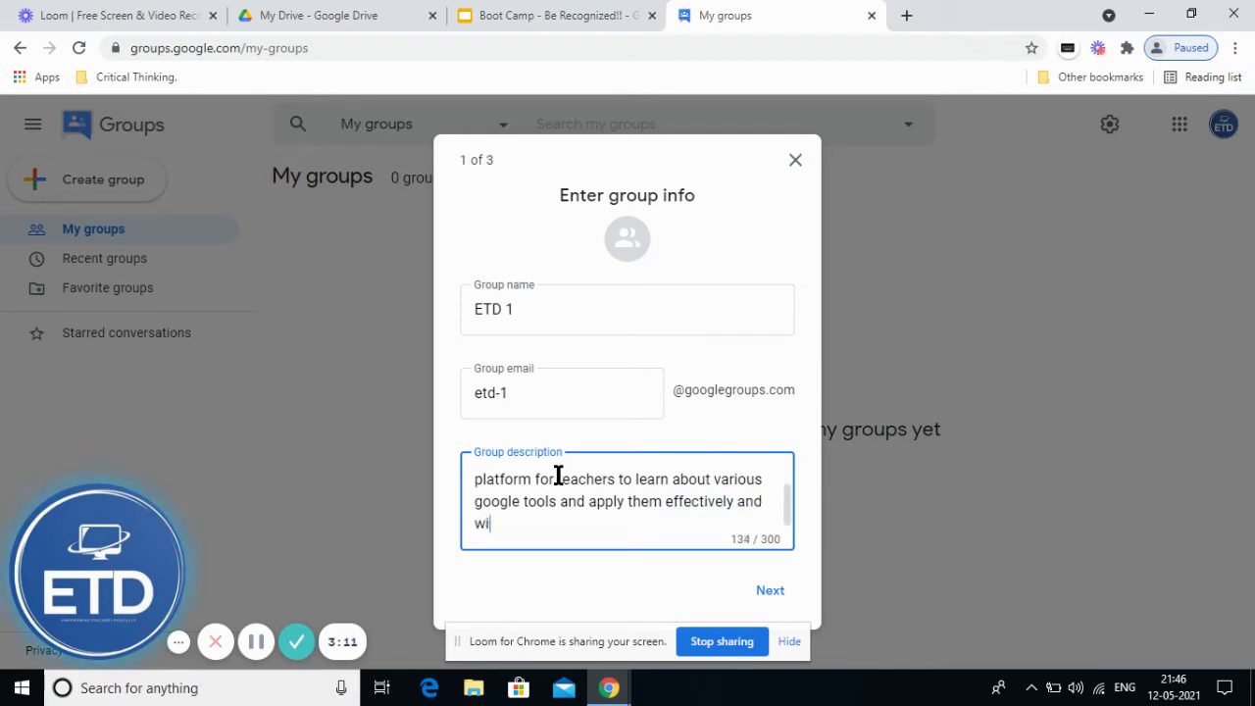
type("th ease in c")
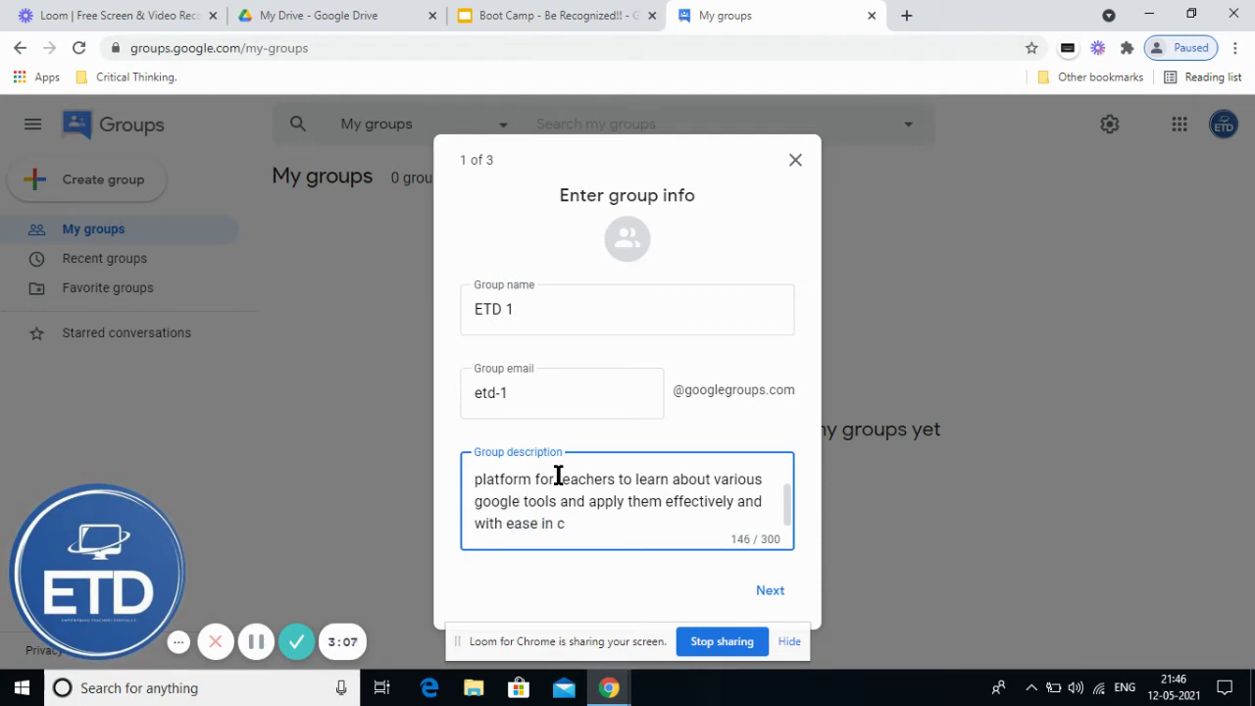
type("lassrooms")
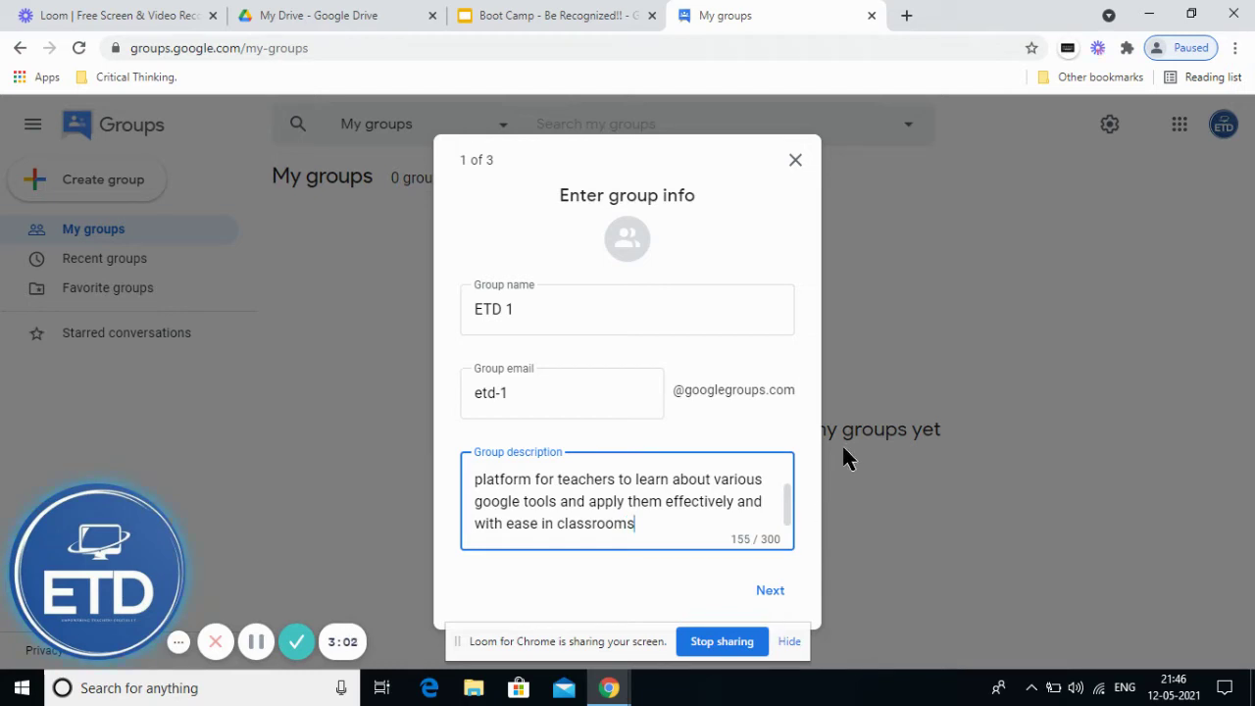
left_click(770, 596)
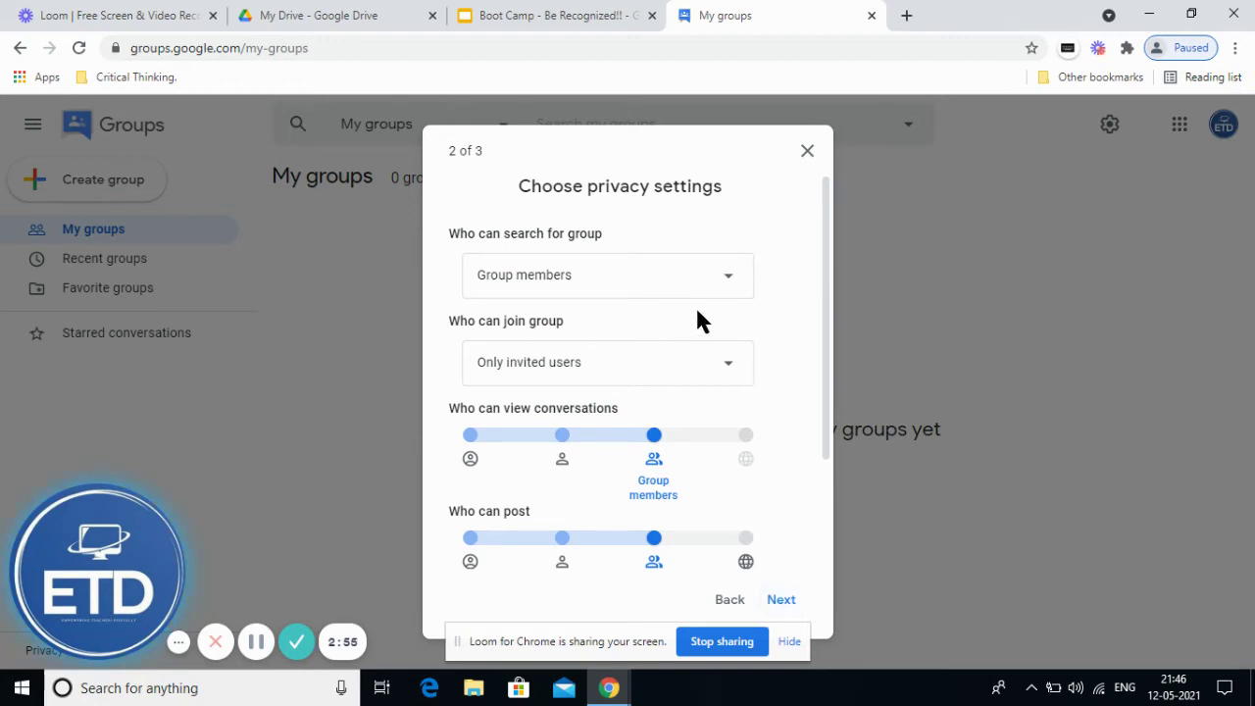
Check the search and join options, keep Group members and Only invited users, and accept the group's privacy settings.
left_click(731, 285)
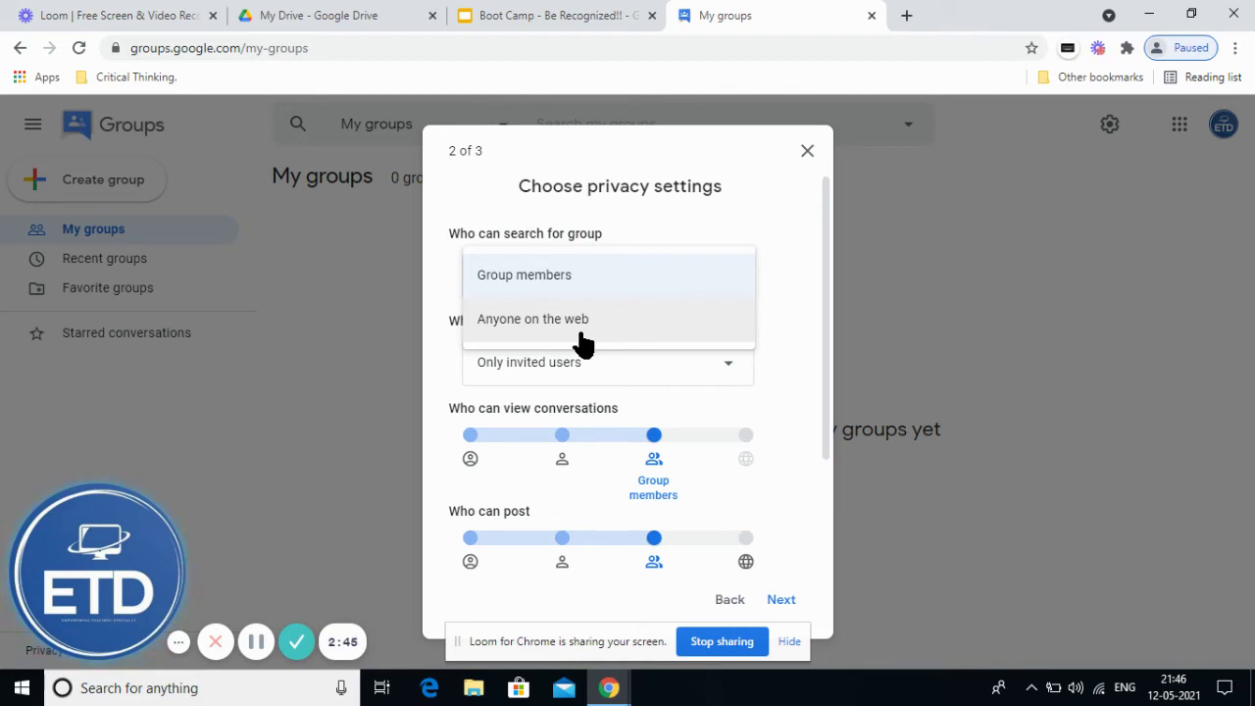
left_click(794, 260)
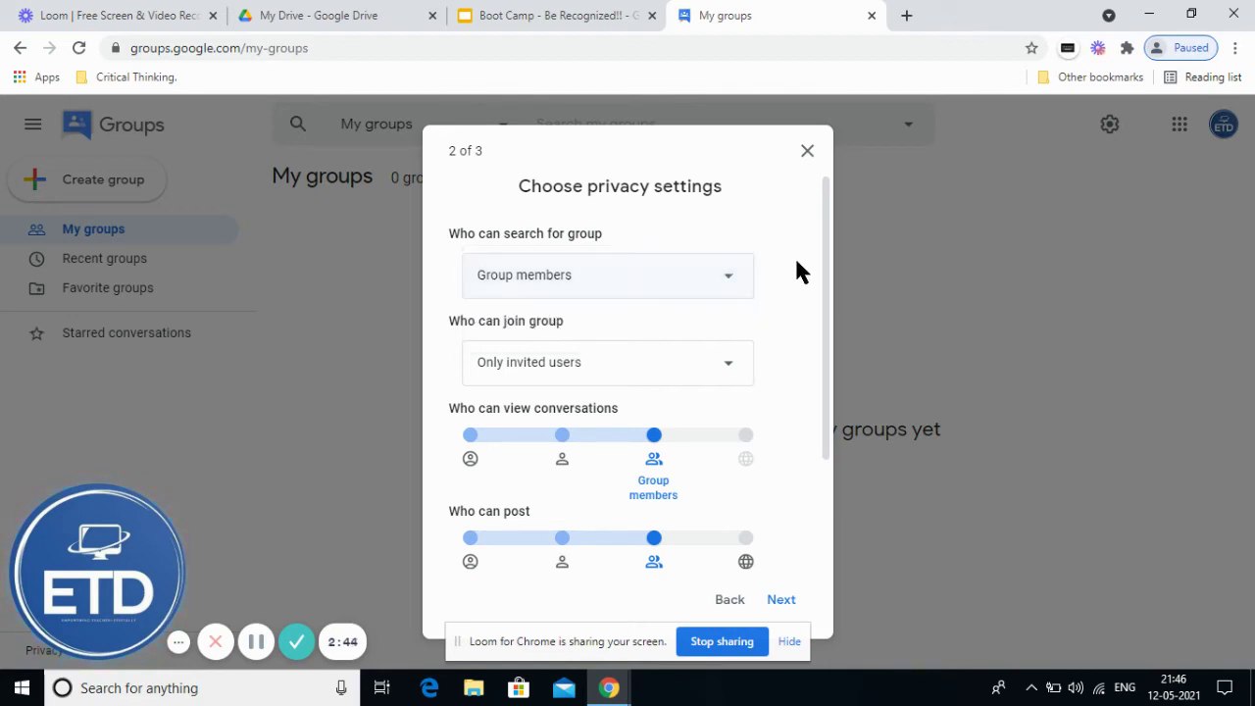
left_click(731, 369)
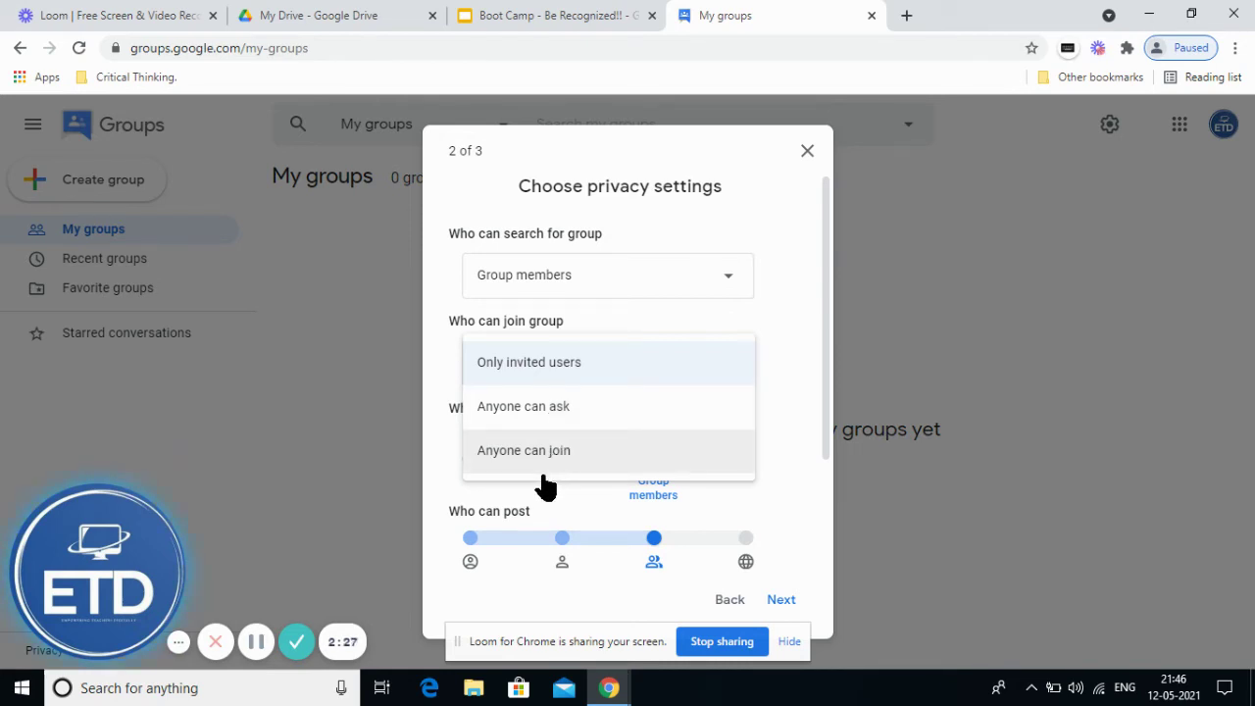
left_click(800, 435)
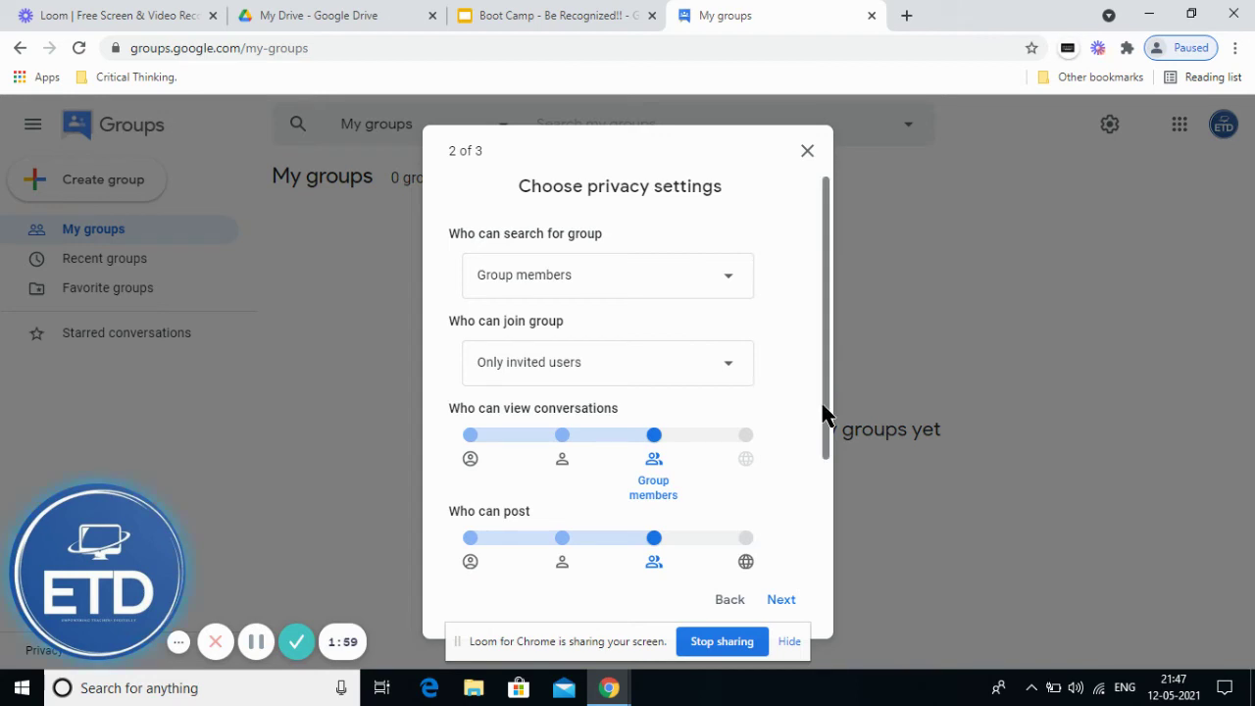
left_click_drag(821, 415, 819, 566)
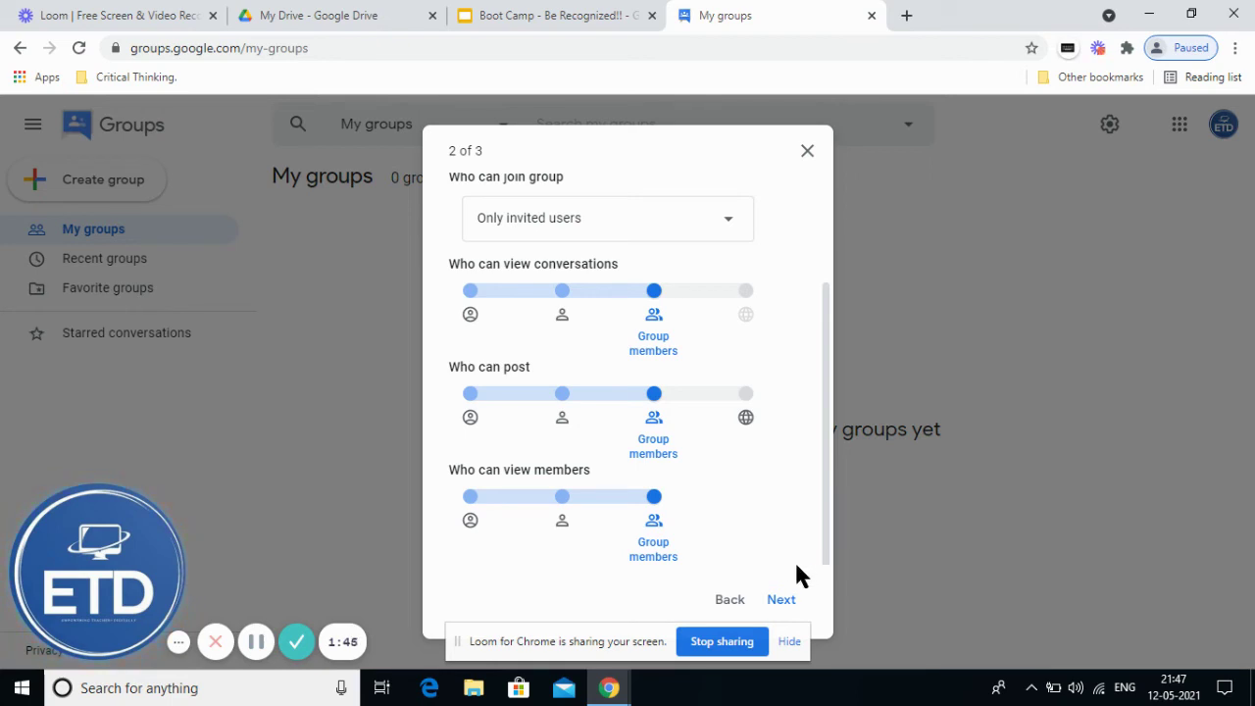
left_click(781, 600)
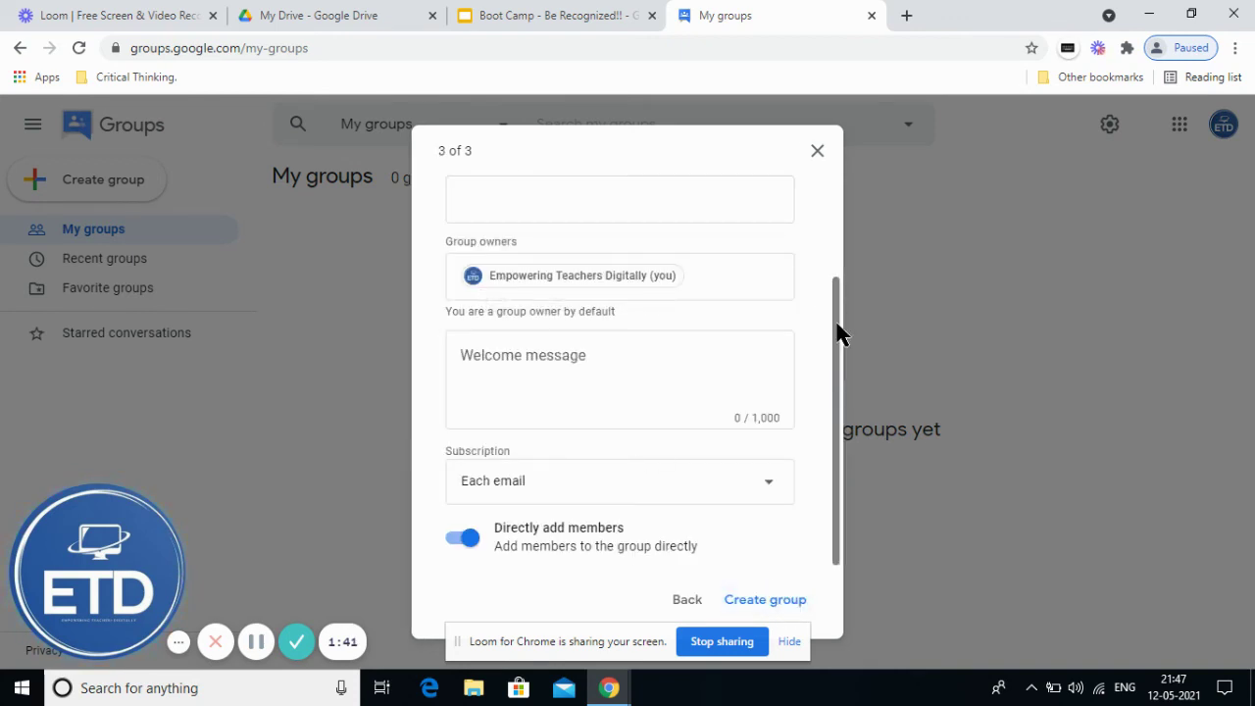
Review the new group's options for members, managers, owners, welcome message, subscription and adding members directly.
left_click_drag(834, 320, 842, 187)
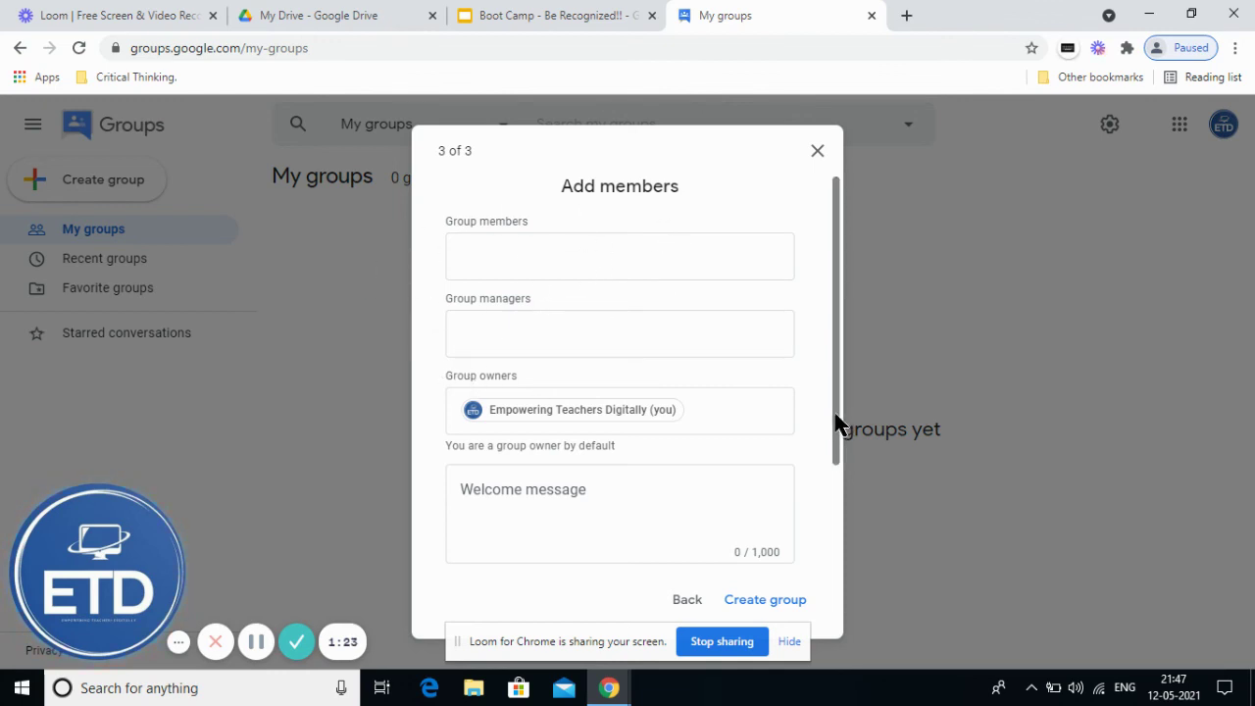
left_click_drag(835, 414, 830, 526)
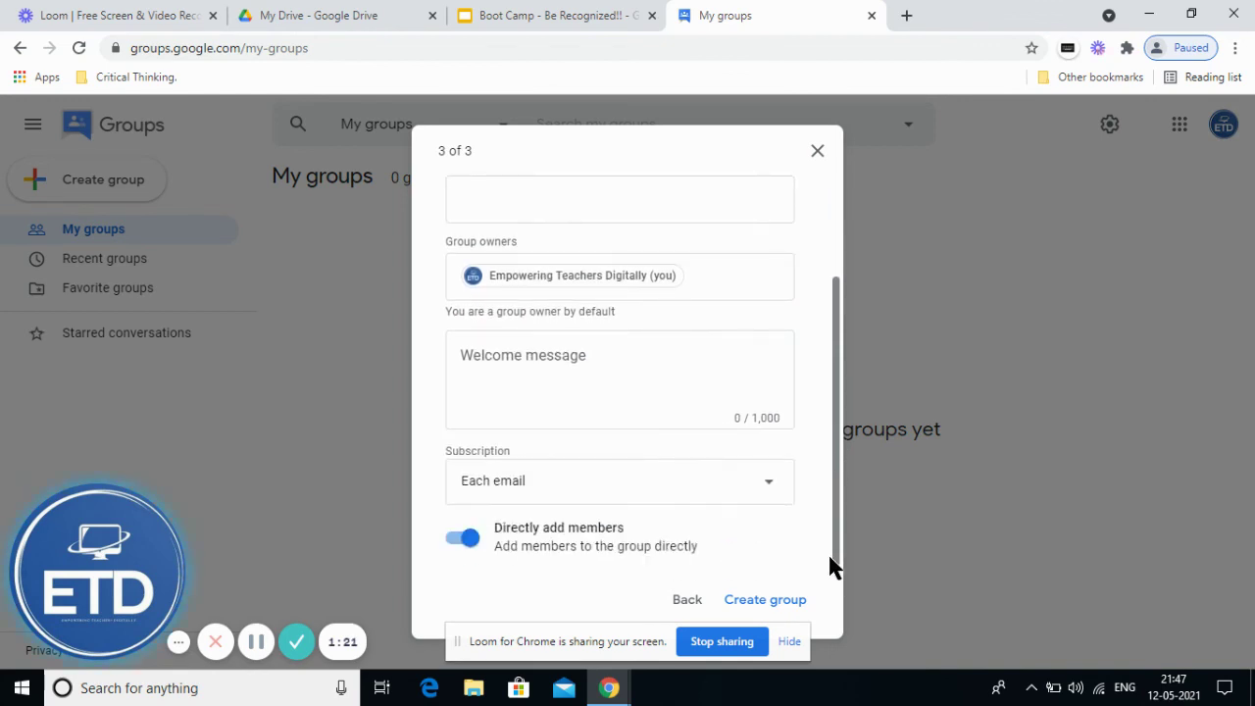